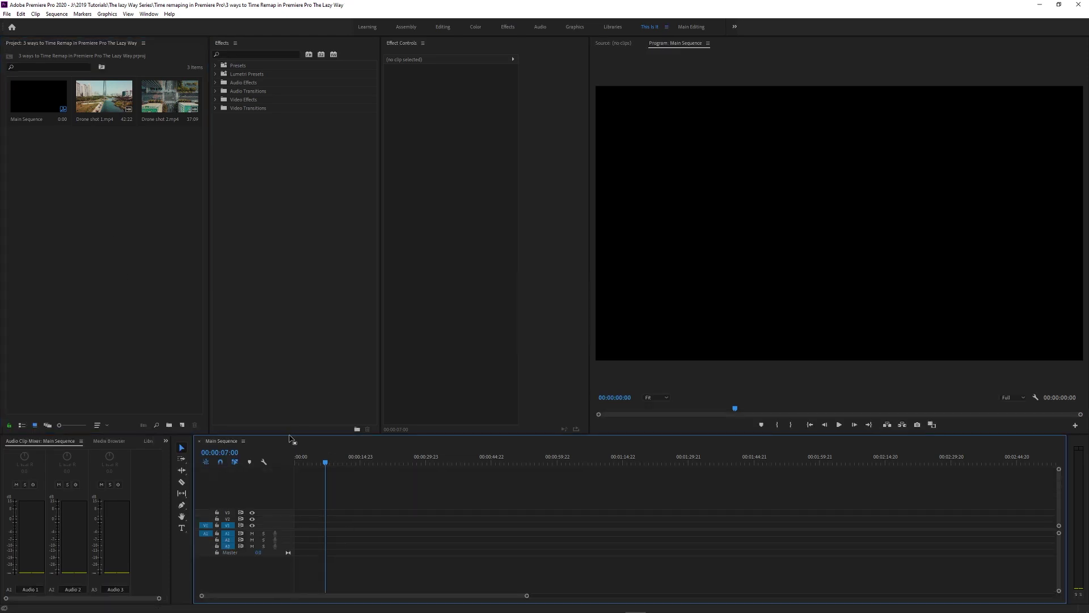
{"action": "scroll", "coordinate": [292, 525], "scroll_direction": "up", "scroll_amount": 1}
Resize the workspace panels to enlarge the Program monitor, make the timeline tracks taller, and save the project
{"action": "left_click_drag", "start_coordinate": [209, 278], "coordinate": [185, 278]}
{"action": "left_click_drag", "start_coordinate": [380, 262], "coordinate": [281, 262]}
{"action": "left_click_drag", "start_coordinate": [588, 244], "coordinate": [545, 242]}
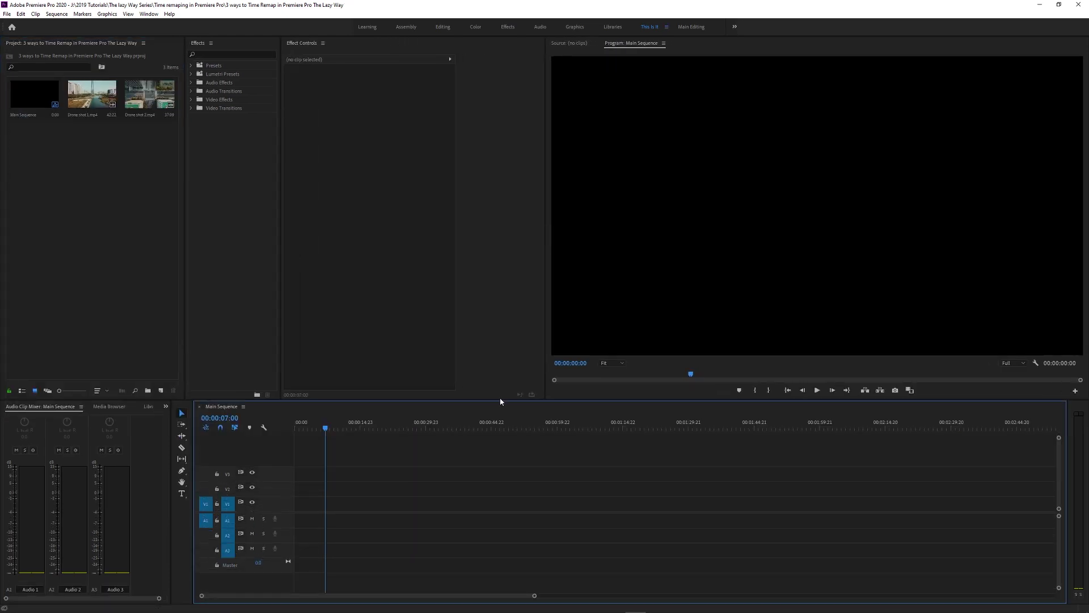
{"action": "left_click_drag", "start_coordinate": [501, 400], "coordinate": [501, 422]}
{"action": "key", "text": "ctrl+s"}
Place Drone shot 2.mp4 at the start of track V1 with the playhead at the beginning of the sequence
{"action": "left_click_drag", "start_coordinate": [149, 95], "coordinate": [296, 518]}
{"action": "left_click", "coordinate": [298, 452]}
{"action": "key", "text": "="}
{"action": "key", "text": "="}
{"action": "left_click", "coordinate": [379, 481]}
Play the drone clip from the start and stop at 00:00:07:08
{"action": "key", "text": "space"}
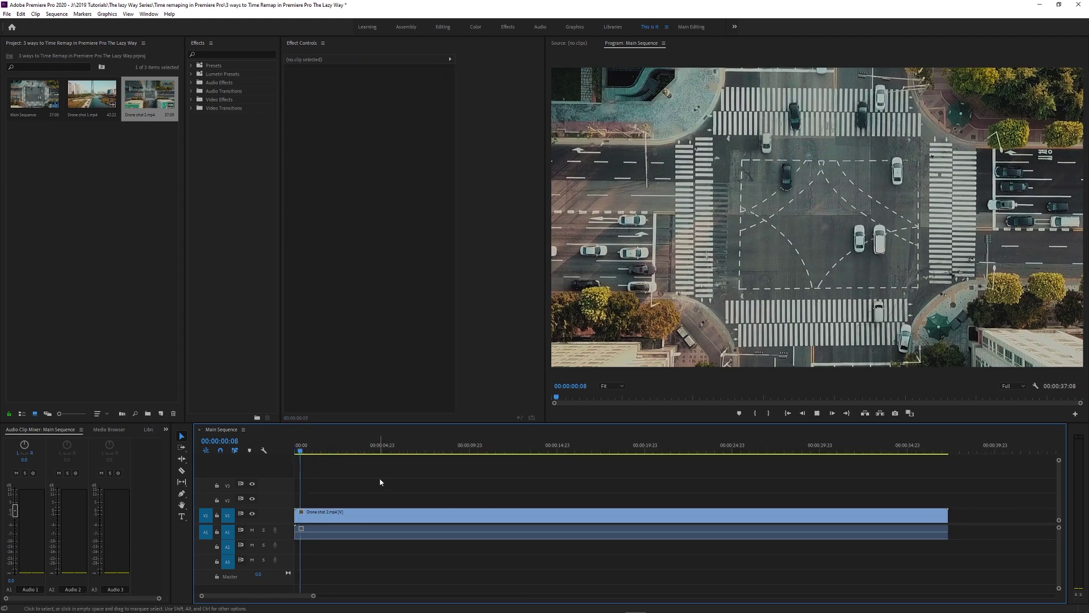
{"action": "left_click", "coordinate": [366, 513]}
{"action": "key", "text": "space"}
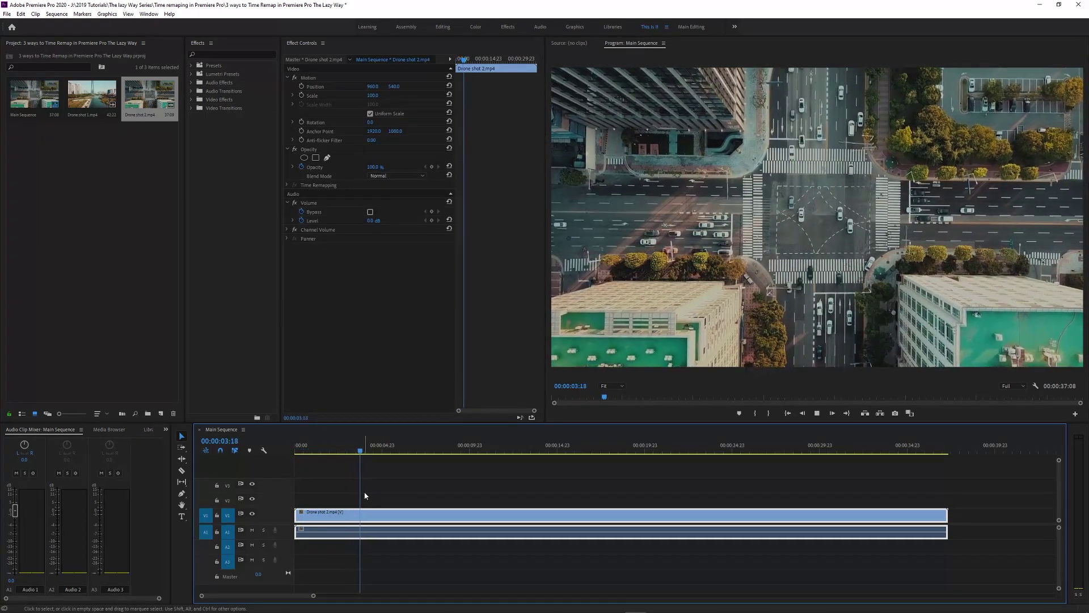
{"action": "key", "text": "space"}
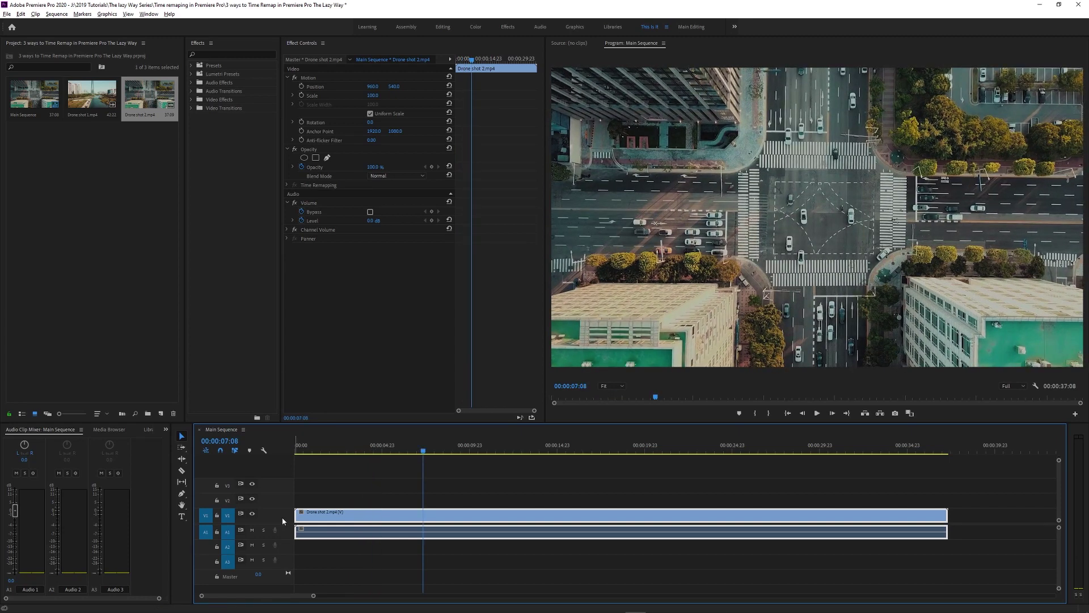
Make track V1 taller and show the clip's Time Remapping Speed keyframes on it
{"action": "scroll", "coordinate": [283, 521], "scroll_direction": "up", "scroll_amount": 5}
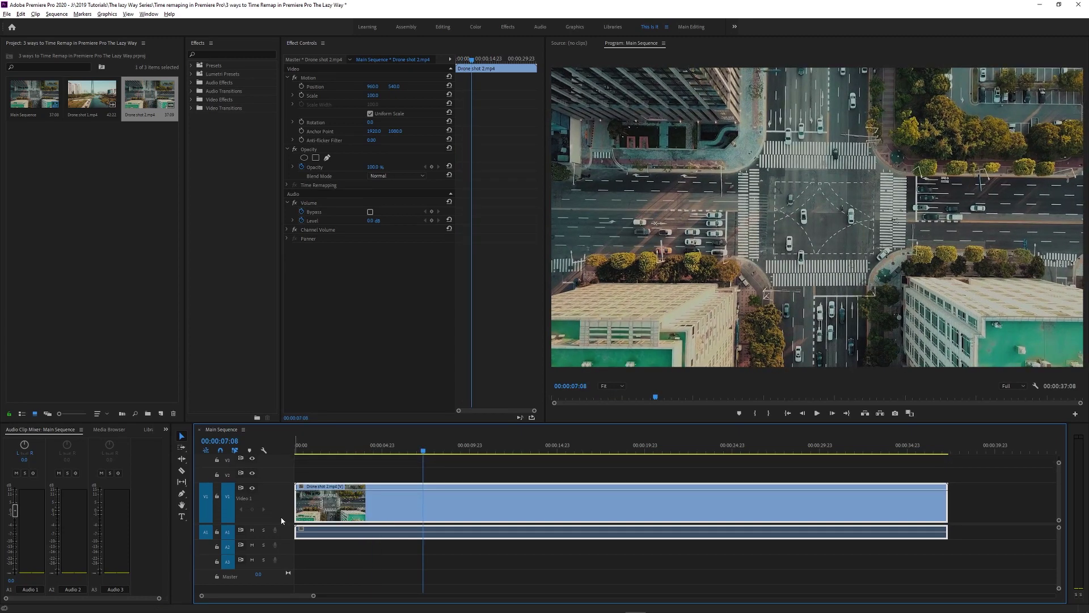
{"action": "left_click", "coordinate": [357, 474]}
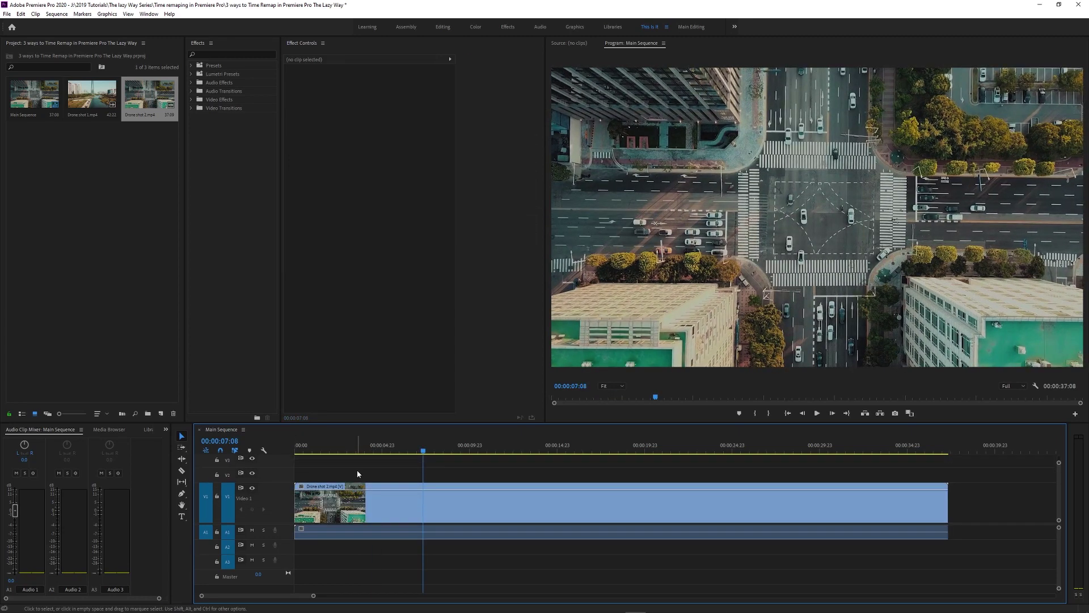
{"action": "left_click", "coordinate": [302, 489]}
{"action": "right_click", "coordinate": [301, 490]}
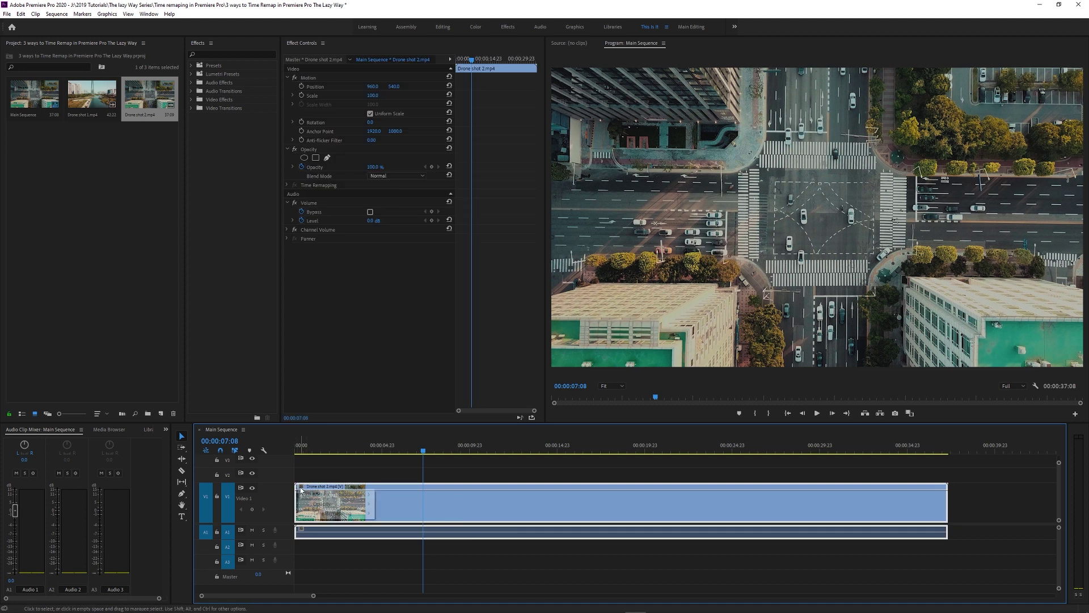
{"action": "mouse_move", "coordinate": [337, 516]}
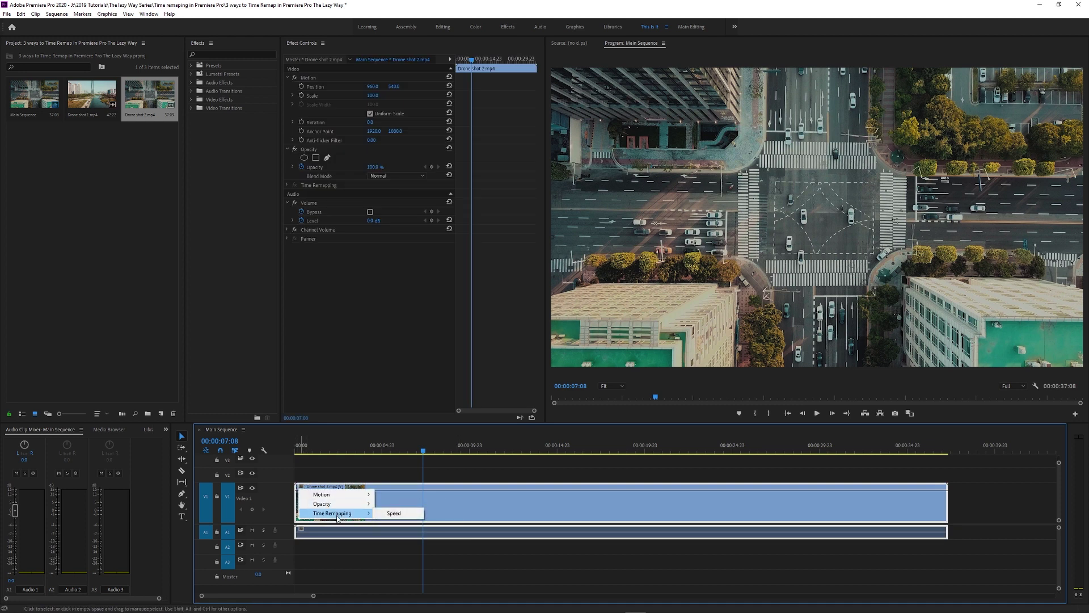
{"action": "left_click", "coordinate": [392, 514]}
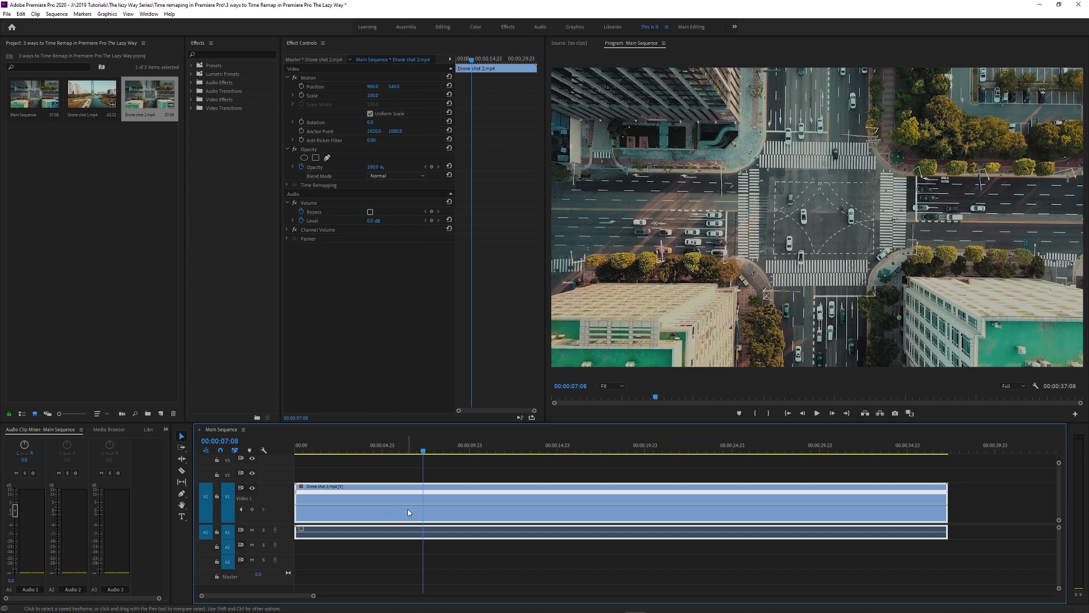
Add speed keyframes at 00:00:07:08 and 00:00:30:14 and split each one into a gradual ramp
{"action": "left_click", "coordinate": [423, 508], "text": "ctrl"}
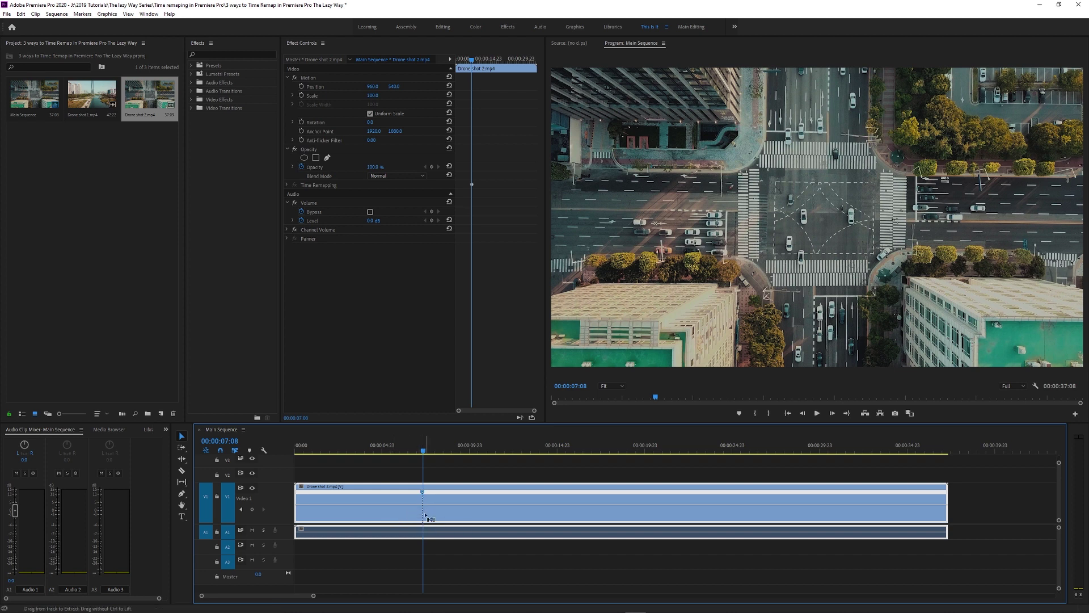
{"action": "left_click_drag", "start_coordinate": [432, 452], "coordinate": [834, 453]}
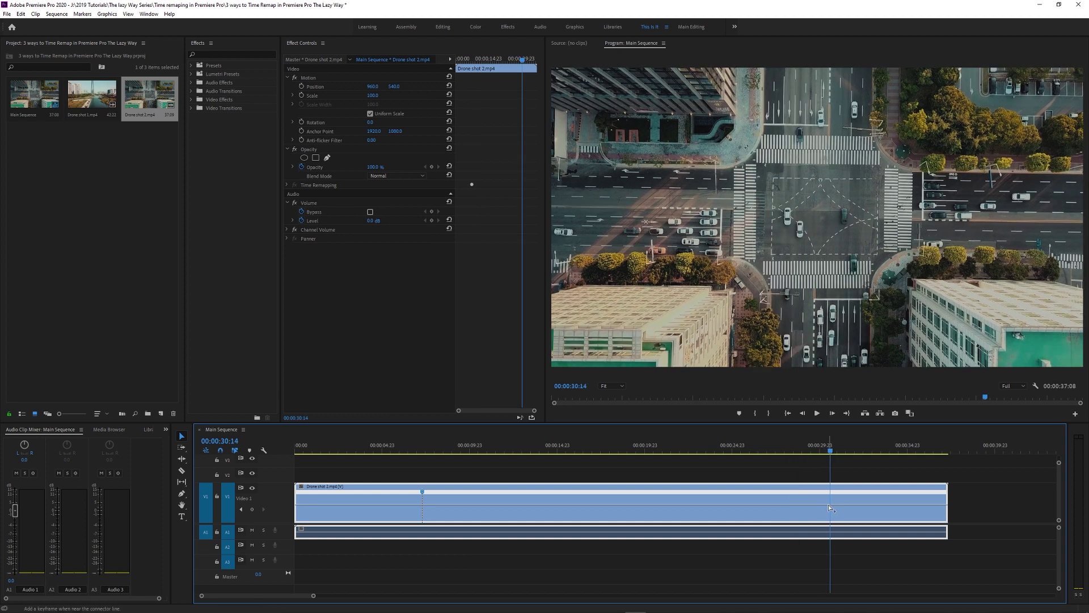
{"action": "left_click", "coordinate": [829, 492], "text": "ctrl"}
{"action": "left_click_drag", "start_coordinate": [830, 495], "coordinate": [871, 499]}
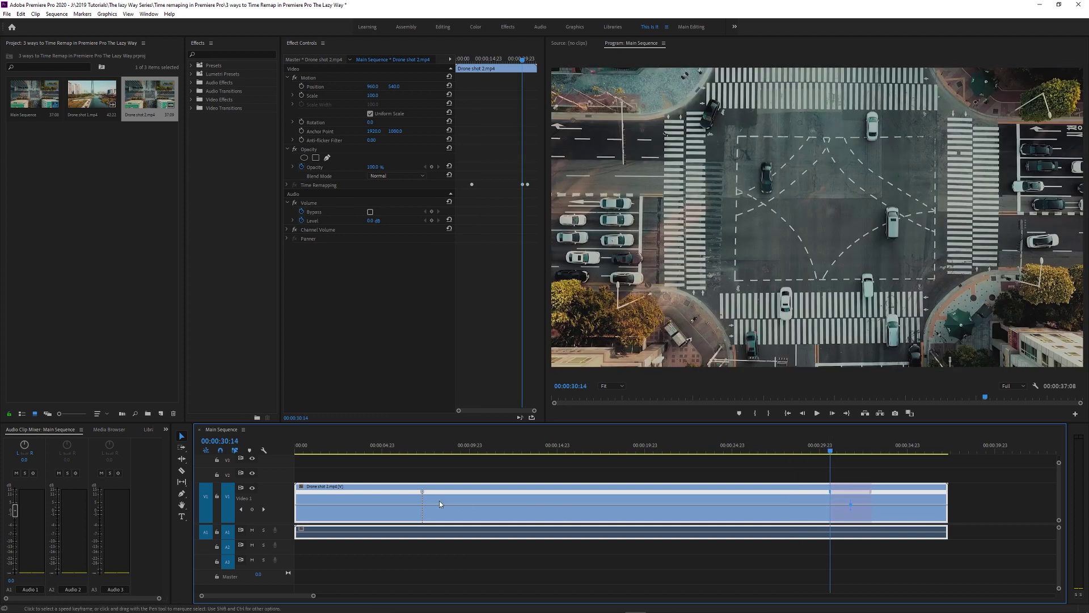
{"action": "left_click_drag", "start_coordinate": [423, 491], "coordinate": [452, 496]}
Raise the playback speed of the section between the two speed ramps and place the playhead at 00:00:07:17
{"action": "scroll", "coordinate": [287, 504], "scroll_direction": "up", "scroll_amount": 3}
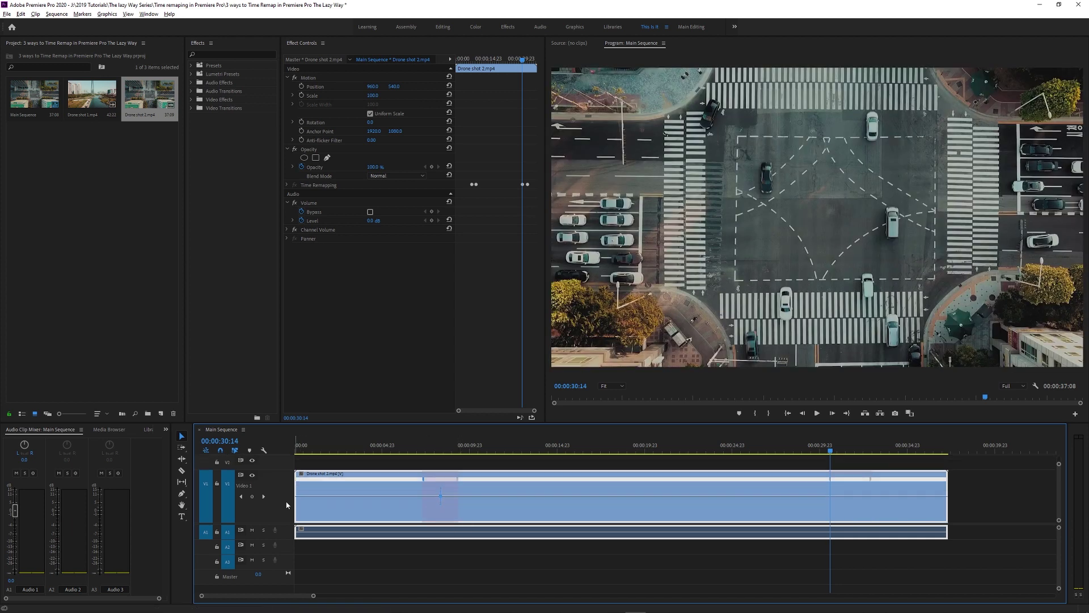
{"action": "key", "text": "alt"}
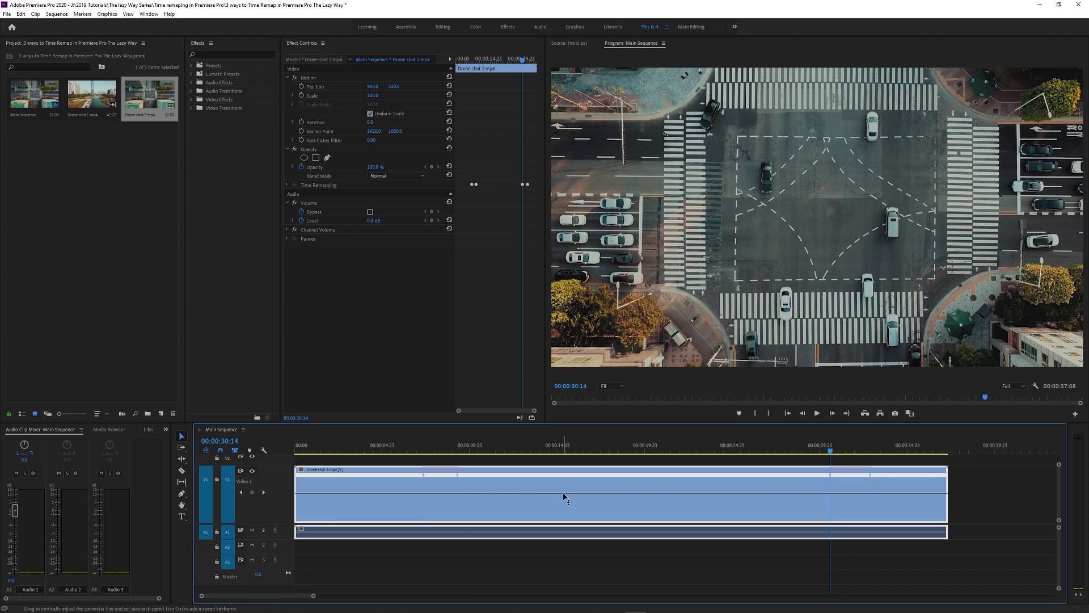
{"action": "left_click_drag", "start_coordinate": [564, 498], "coordinate": [566, 474]}
{"action": "left_click", "coordinate": [431, 446]}
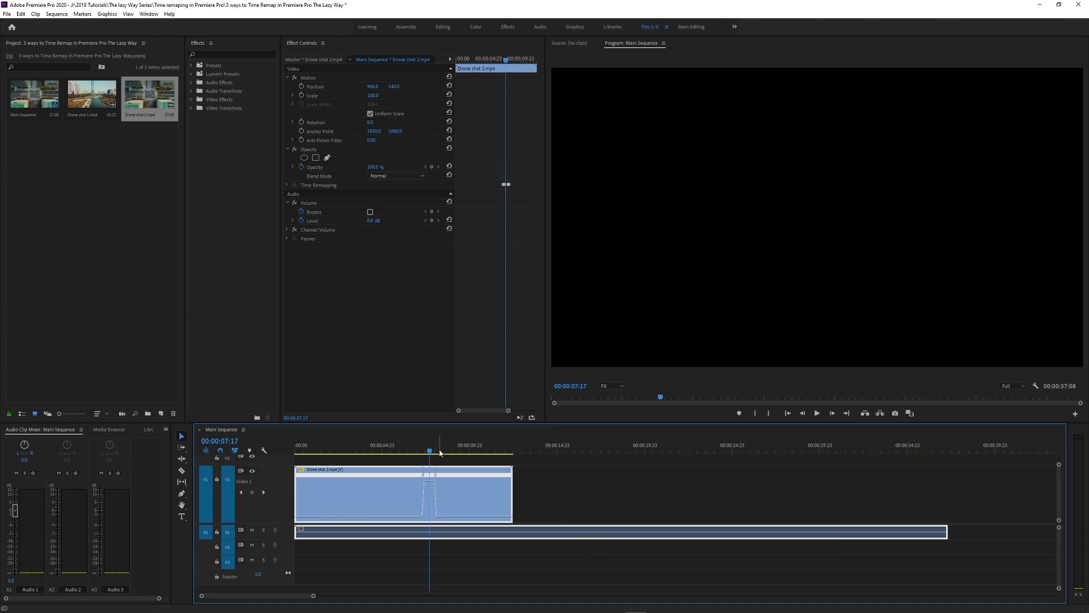
{"action": "key", "text": "="}
{"action": "scroll", "coordinate": [576, 537], "scroll_direction": "down", "scroll_amount": 3}
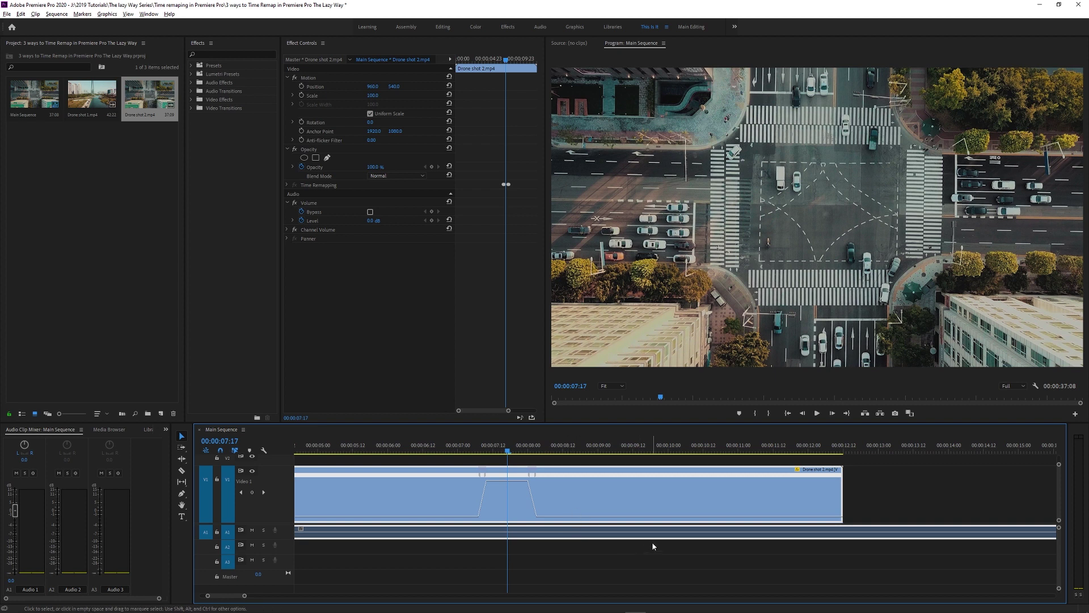
Adjust the speed ramp keyframes so the speed-up begins at about 00:00:02:16, and undo the last keyframe move
{"action": "scroll", "coordinate": [651, 543], "scroll_direction": "down", "scroll_amount": 2}
{"action": "left_click_drag", "start_coordinate": [850, 486], "coordinate": [757, 530]}
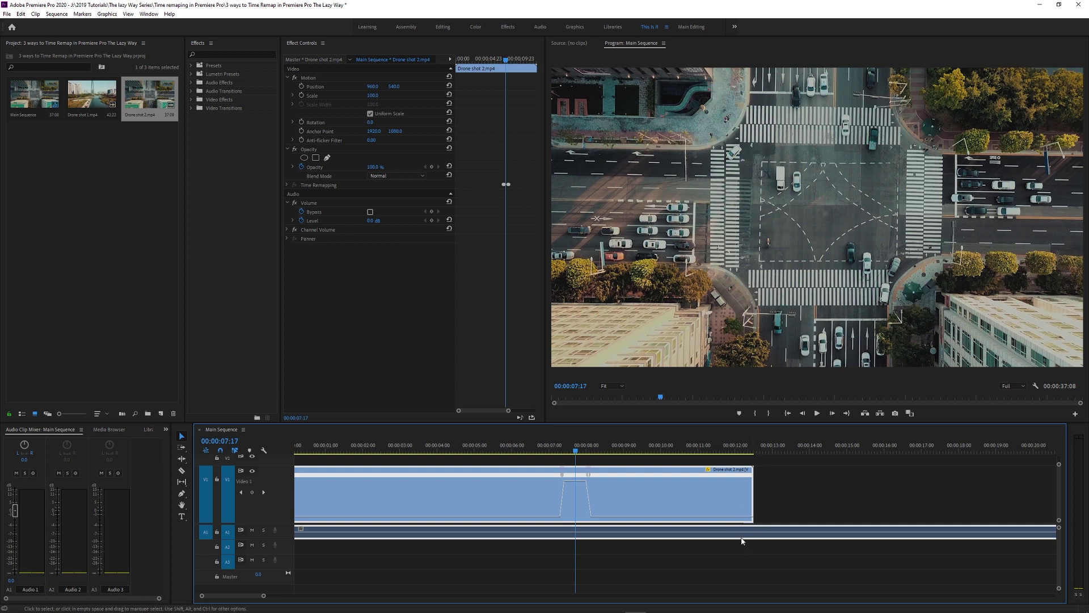
{"action": "left_click", "coordinate": [799, 491]}
{"action": "scroll", "coordinate": [569, 489], "scroll_direction": "up", "scroll_amount": 2}
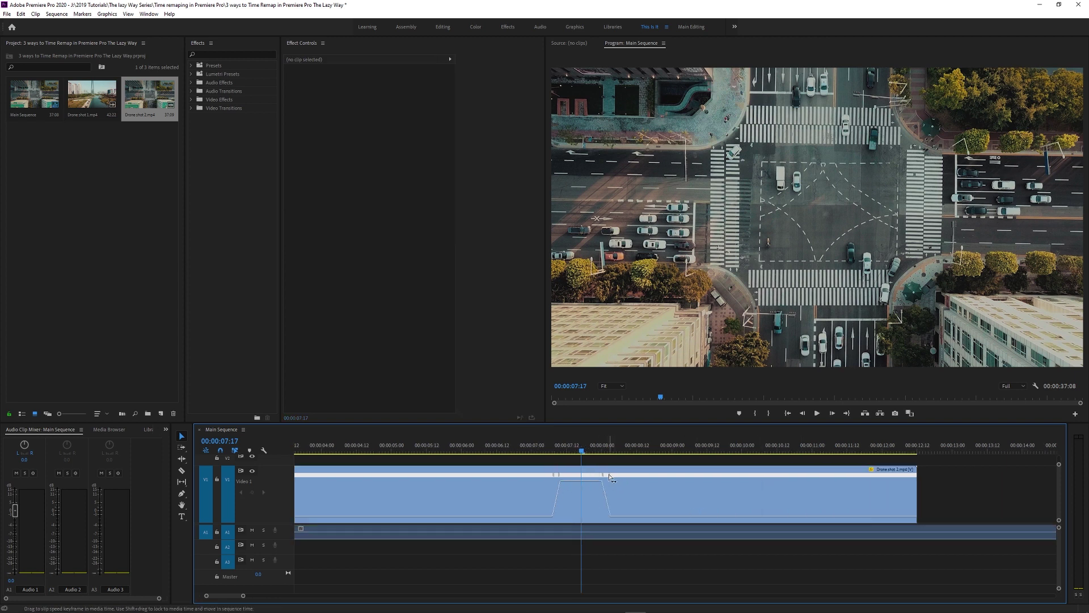
{"action": "left_click_drag", "start_coordinate": [609, 475], "coordinate": [627, 475]}
{"action": "left_click_drag", "start_coordinate": [556, 480], "coordinate": [438, 497]}
{"action": "scroll", "coordinate": [465, 499], "scroll_direction": "down", "scroll_amount": 1}
{"action": "scroll", "coordinate": [465, 499], "scroll_direction": "up", "scroll_amount": 3}
{"action": "scroll", "coordinate": [465, 499], "scroll_direction": "down", "scroll_amount": 2}
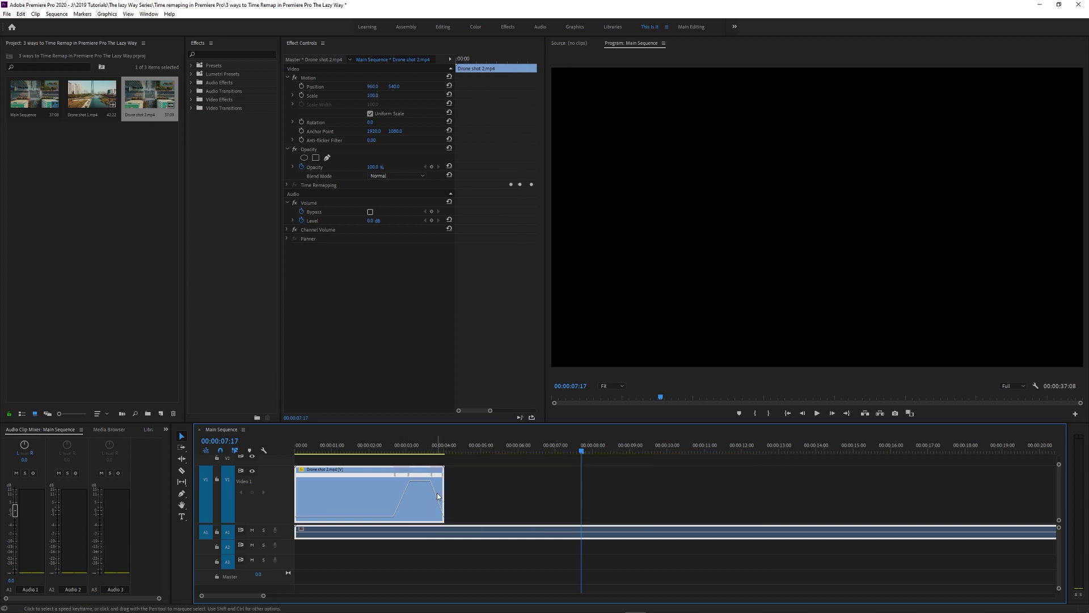
{"action": "key", "text": "ctrl+z"}
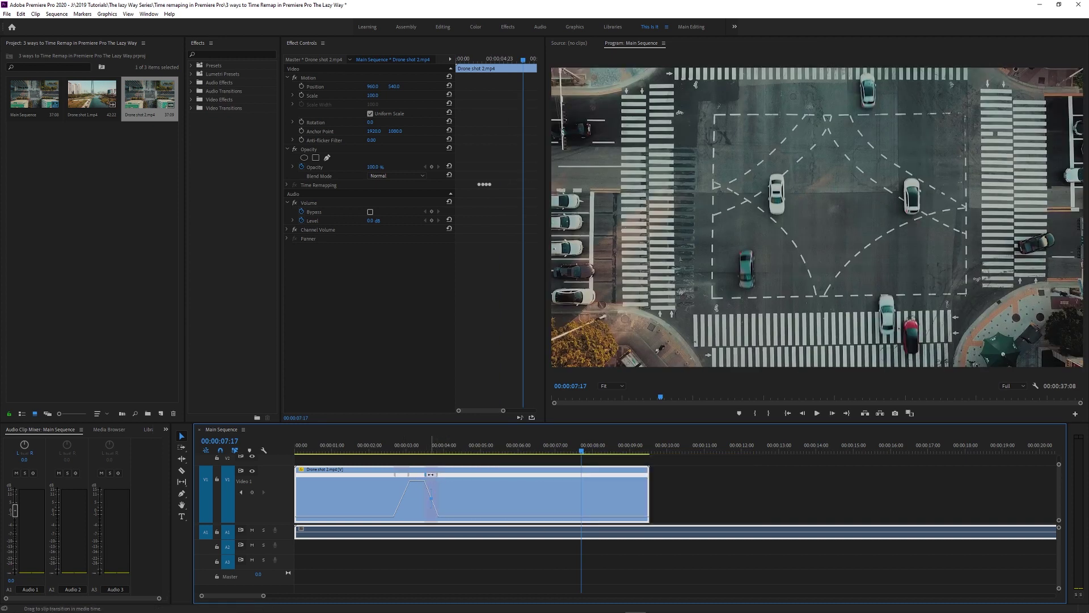
Smooth both speed ramps into ease-in and ease-out curves using their handles
{"action": "scroll", "coordinate": [428, 485], "scroll_direction": "up", "scroll_amount": 2}
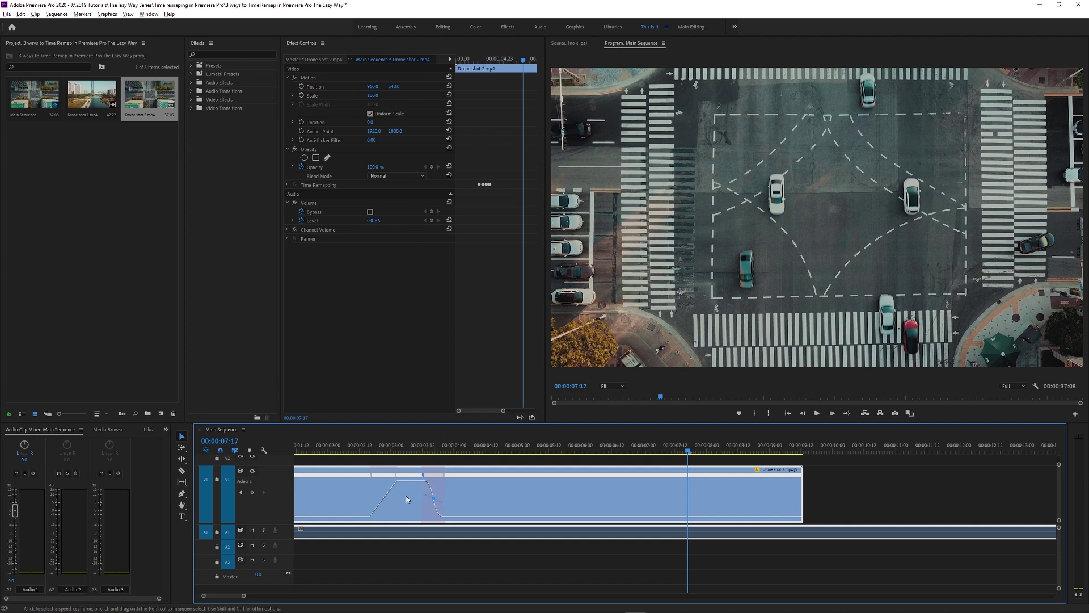
{"action": "scroll", "coordinate": [409, 493], "scroll_direction": "up", "scroll_amount": 3}
{"action": "left_click", "coordinate": [476, 481]}
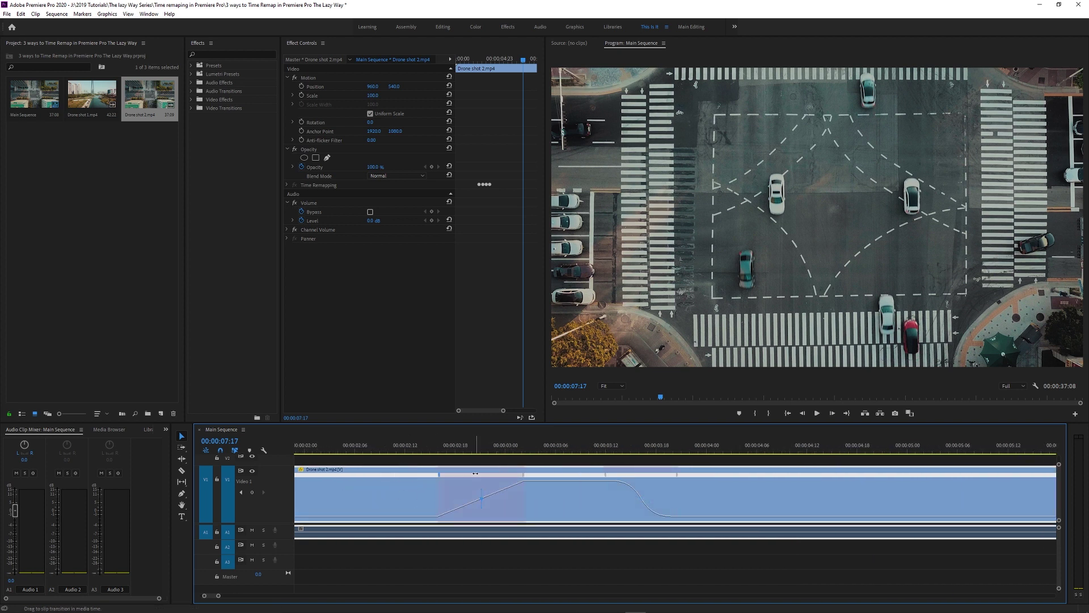
{"action": "left_click_drag", "start_coordinate": [480, 493], "coordinate": [529, 500]}
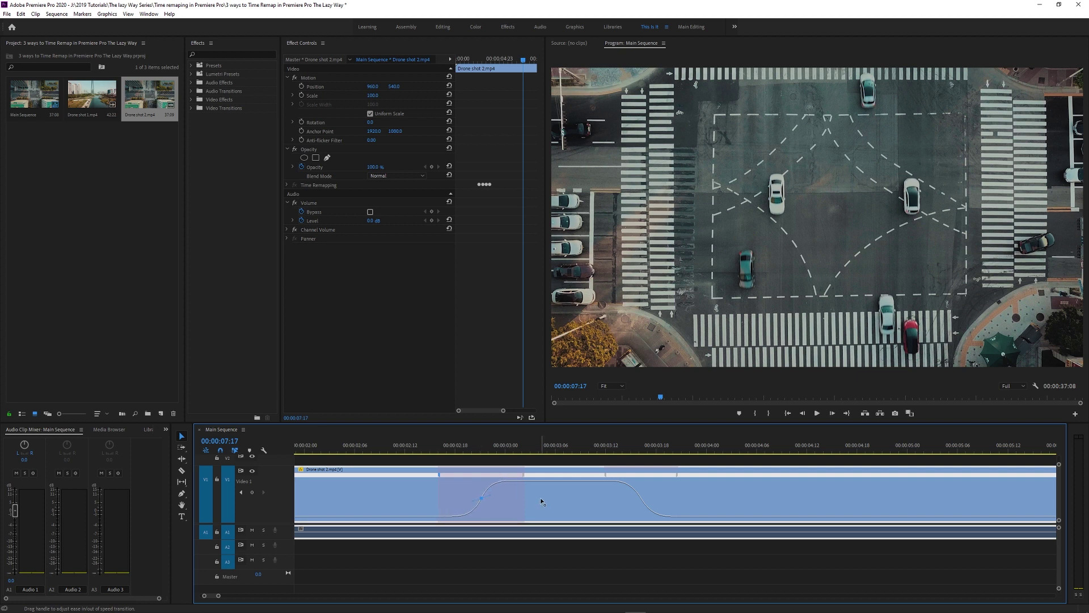
Play back the speed ramp from 00:00:01:23 to check the transition
{"action": "scroll", "coordinate": [496, 501], "scroll_direction": "down", "scroll_amount": 2}
{"action": "left_click", "coordinate": [364, 446]}
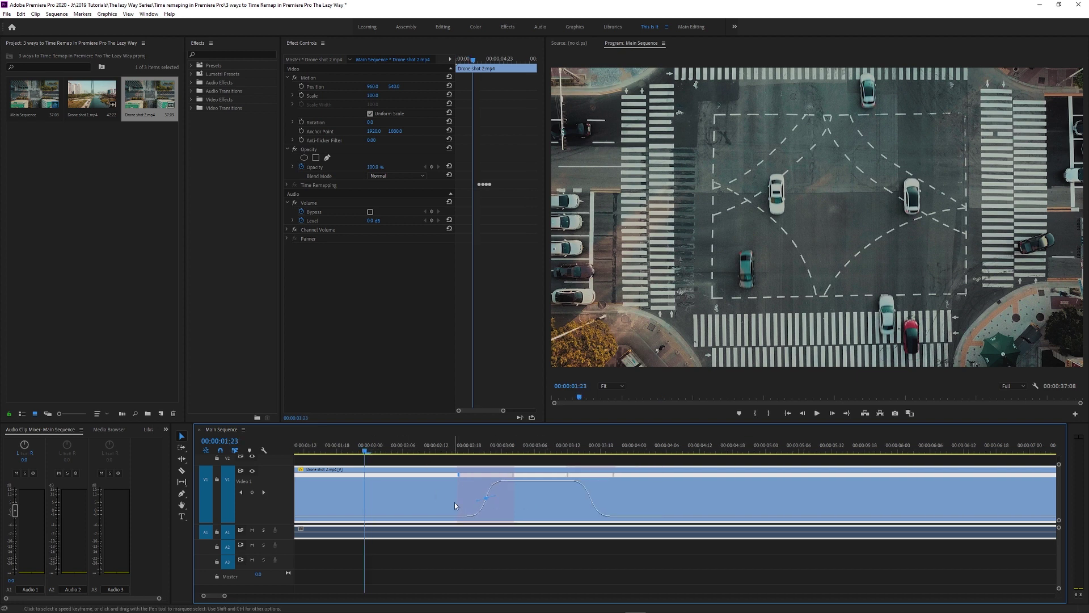
{"action": "key", "text": "space"}
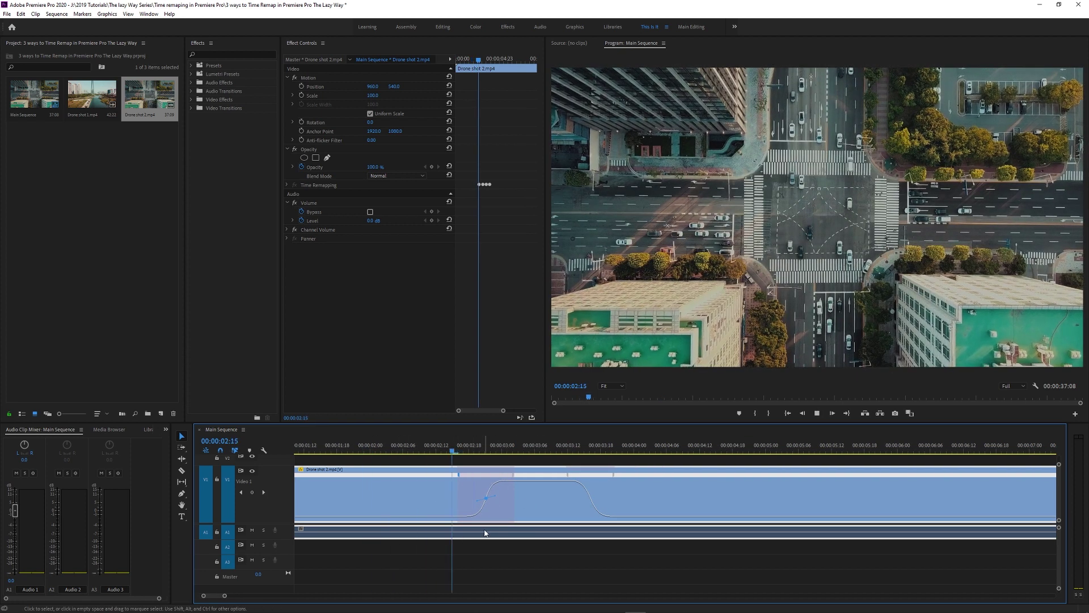
{"action": "key", "text": "space"}
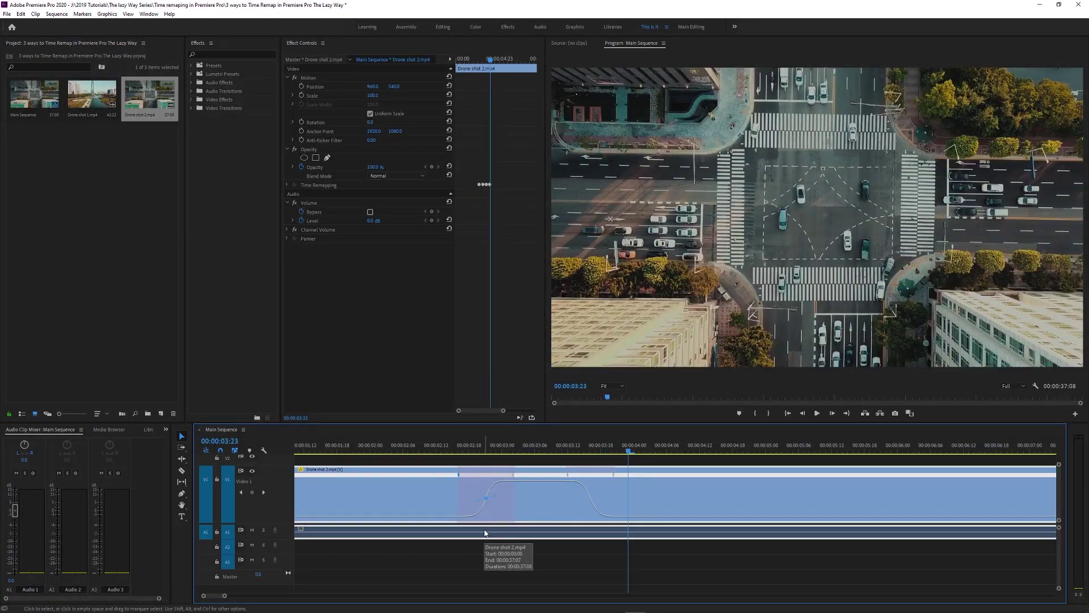
Save the project and render the sequence with Render In to Out
{"action": "key", "text": "ctrl+s"}
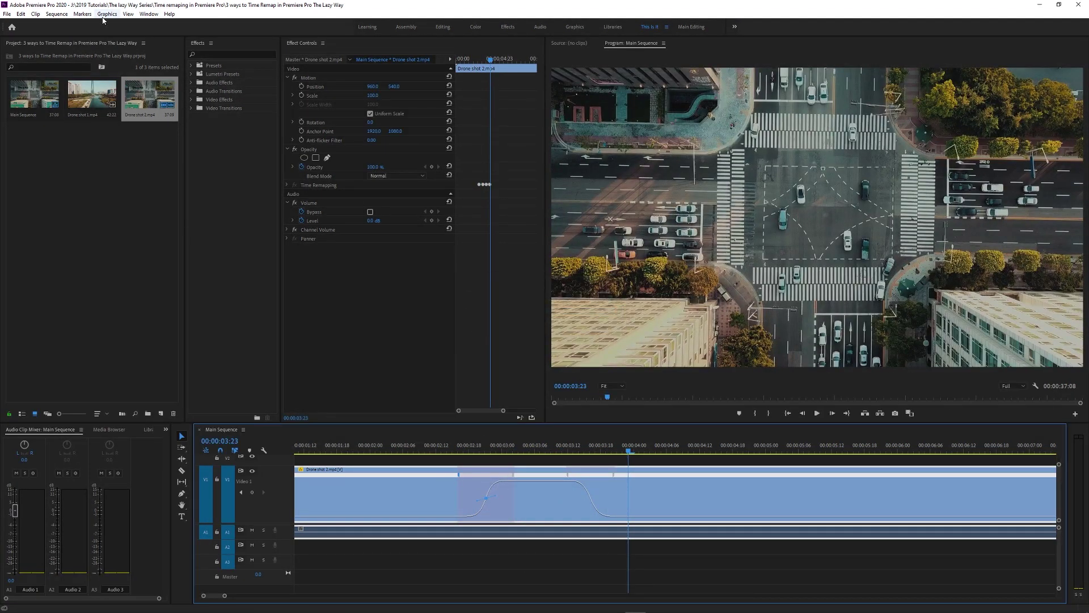
{"action": "left_click", "coordinate": [56, 14]}
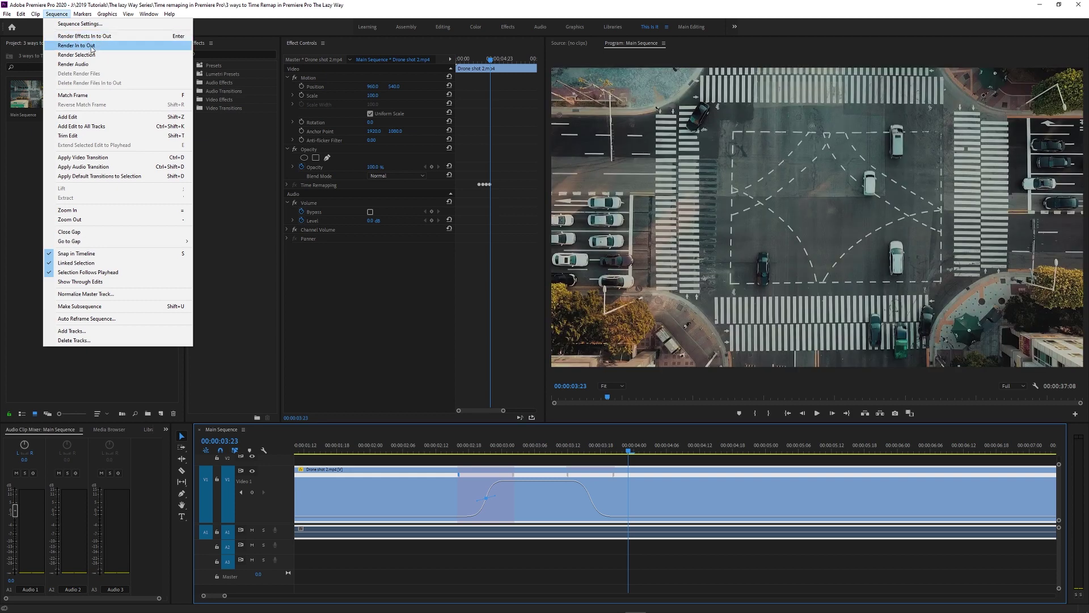
{"action": "left_click", "coordinate": [90, 46]}
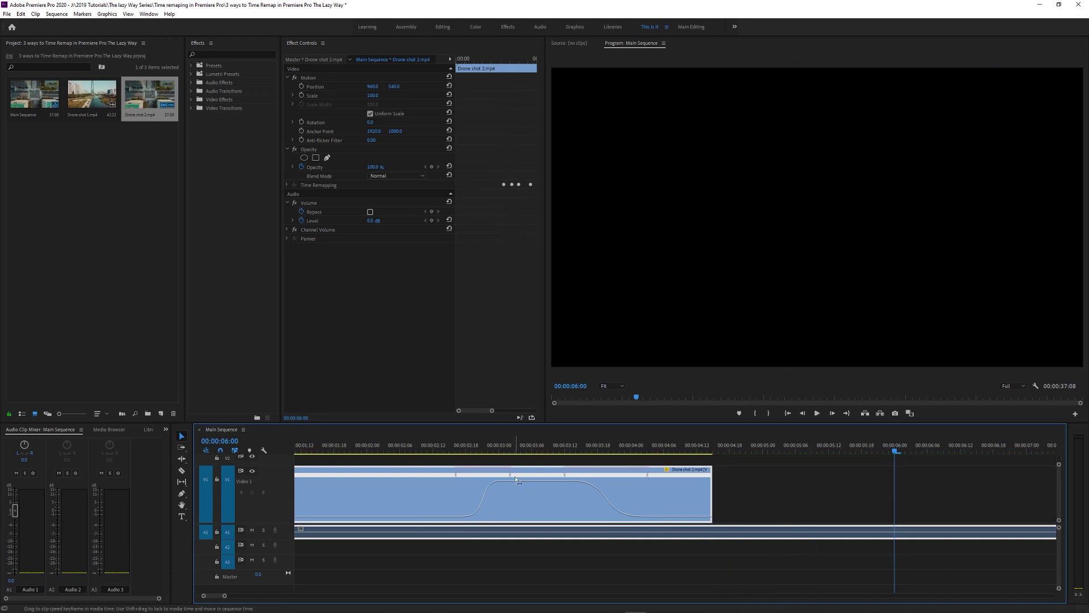
Widen the speed ramps by moving their keyframes apart, and save and re-render the sequence
{"action": "left_click_drag", "start_coordinate": [517, 475], "coordinate": [541, 474]}
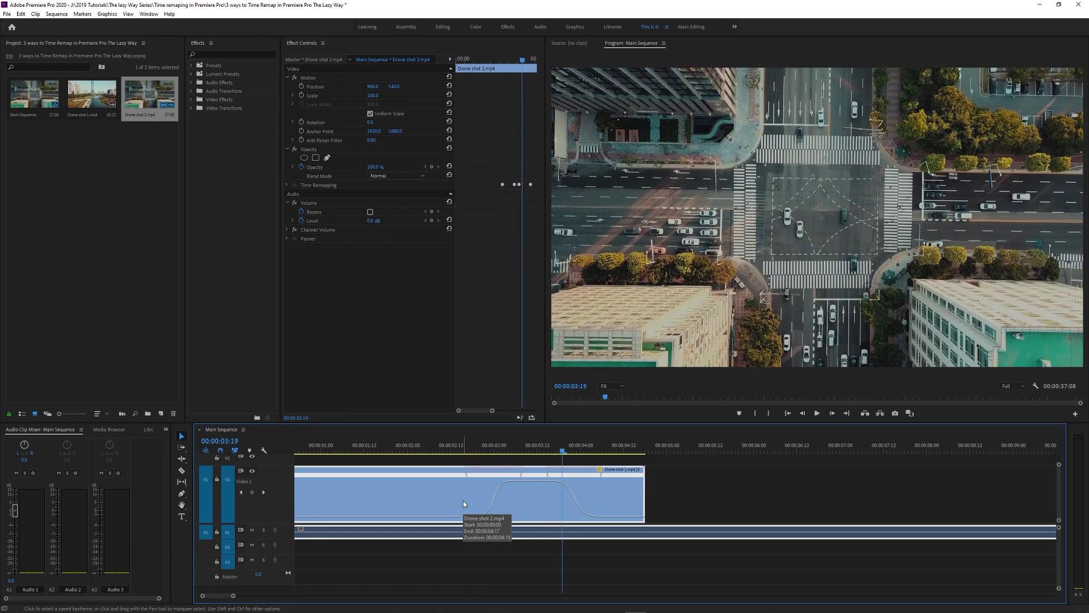
{"action": "key", "text": "ctrl+s"}
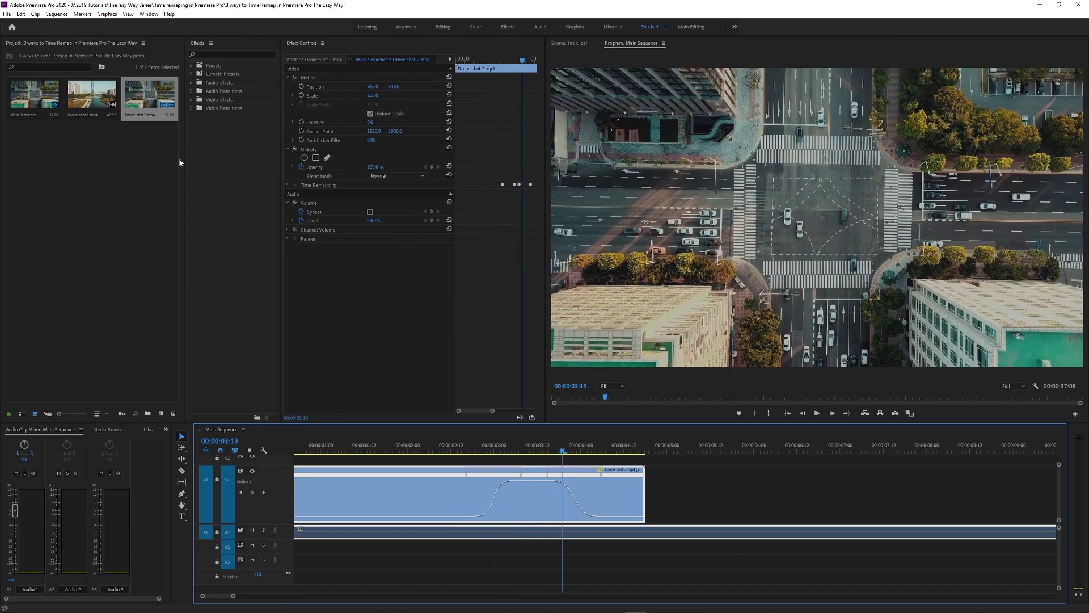
{"action": "left_click", "coordinate": [57, 14]}
{"action": "left_click", "coordinate": [63, 51]}
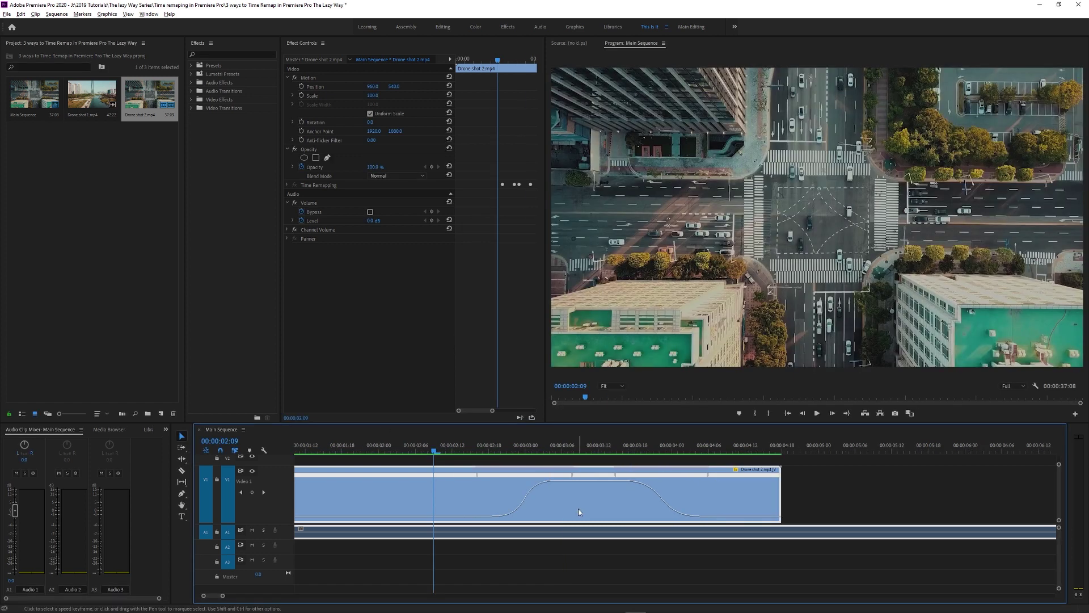
Play the rendered sequence from 00:00:02:09 past the end of the clip to review the ramps
{"action": "key", "text": "equal"}
{"action": "key", "text": "space"}
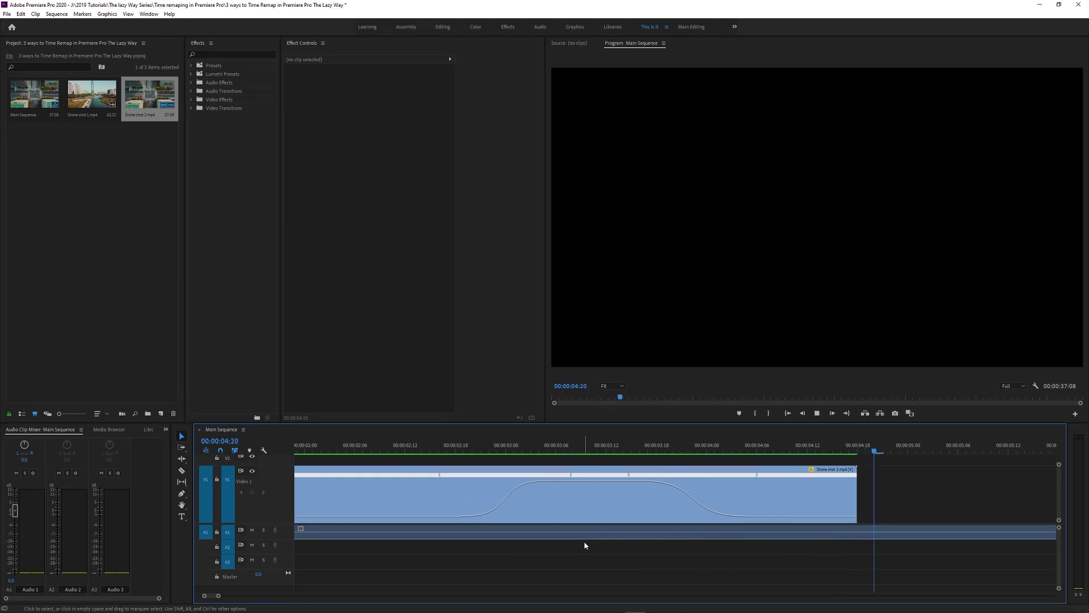
{"action": "key", "text": "space"}
Select all clips in the Main Sequence
{"action": "key", "text": "ctrl+a"}
{"action": "key", "text": "minus"}
{"action": "key", "text": "minus"}
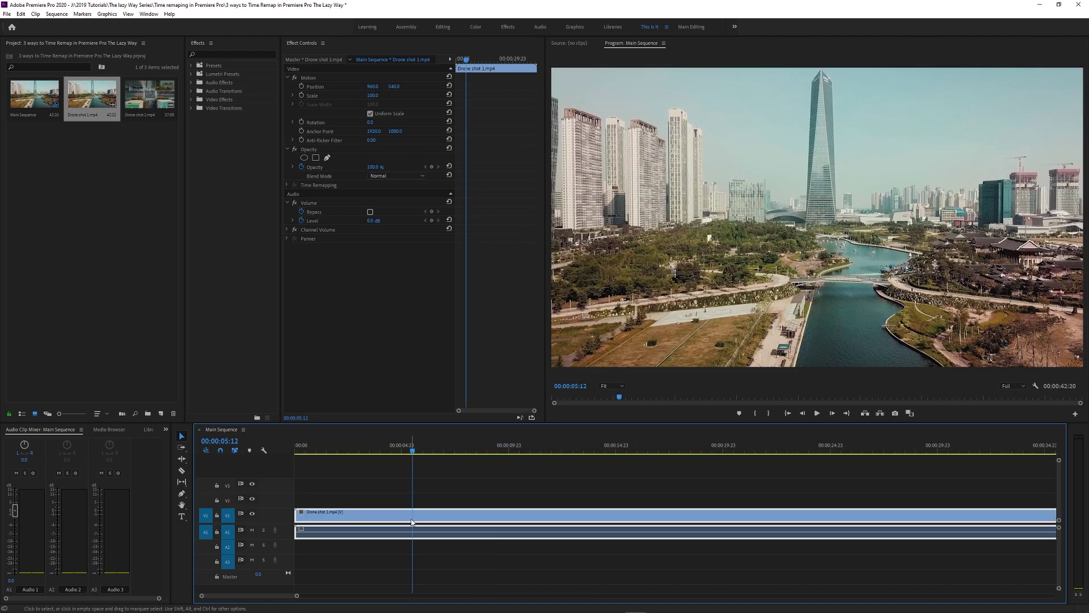
Set the speed of the Drone shot 1.mp4 clip to 35% with Optical Flow time interpolation
{"action": "right_click", "coordinate": [412, 522]}
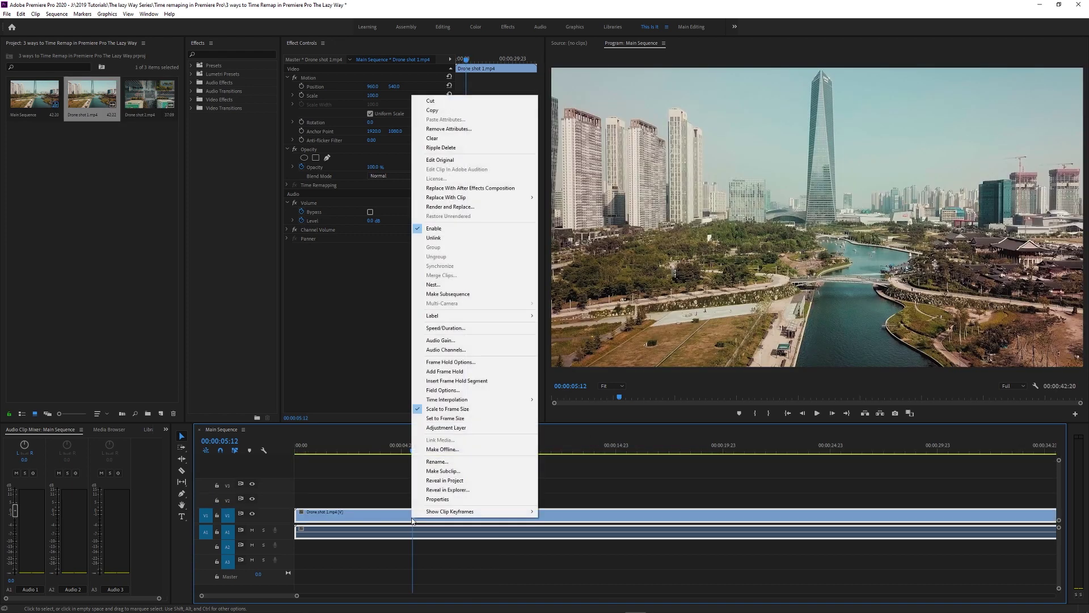
{"action": "left_click", "coordinate": [461, 333]}
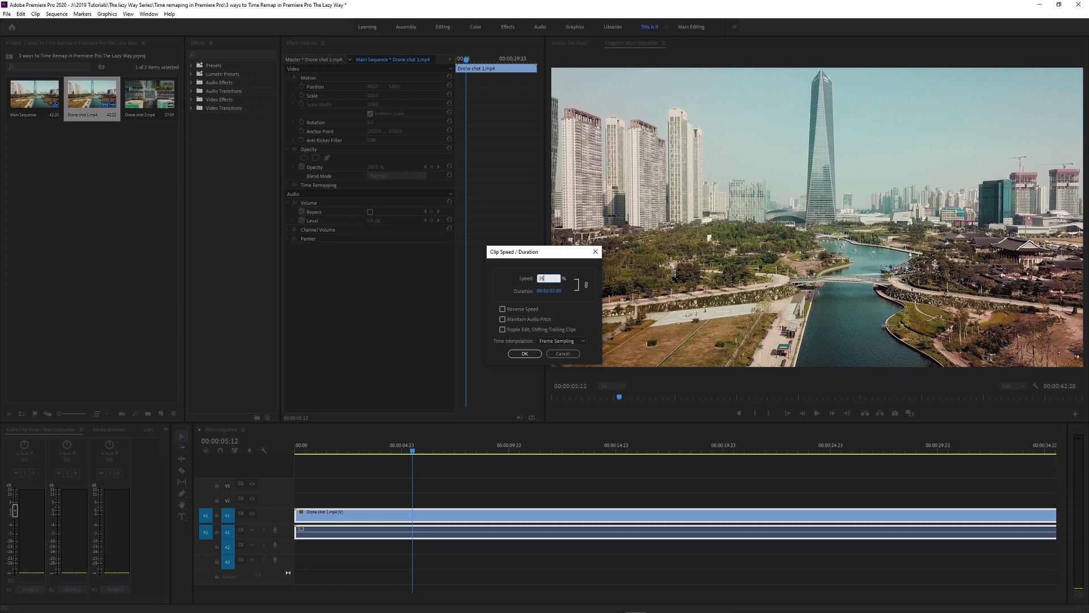
{"action": "left_click", "coordinate": [559, 340]}
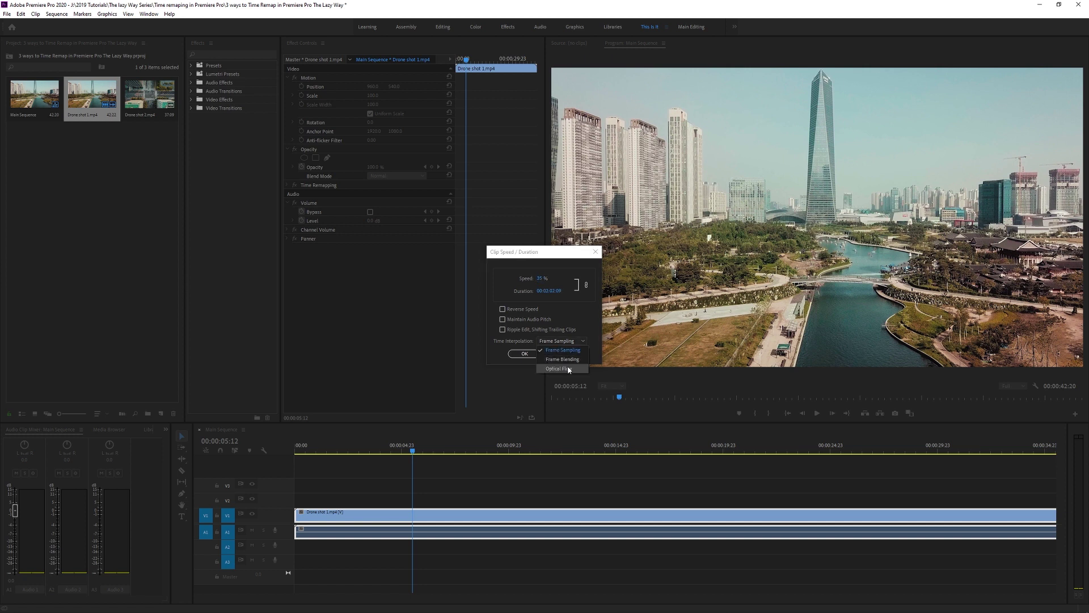
{"action": "left_click", "coordinate": [546, 367]}
{"action": "left_click", "coordinate": [524, 354]}
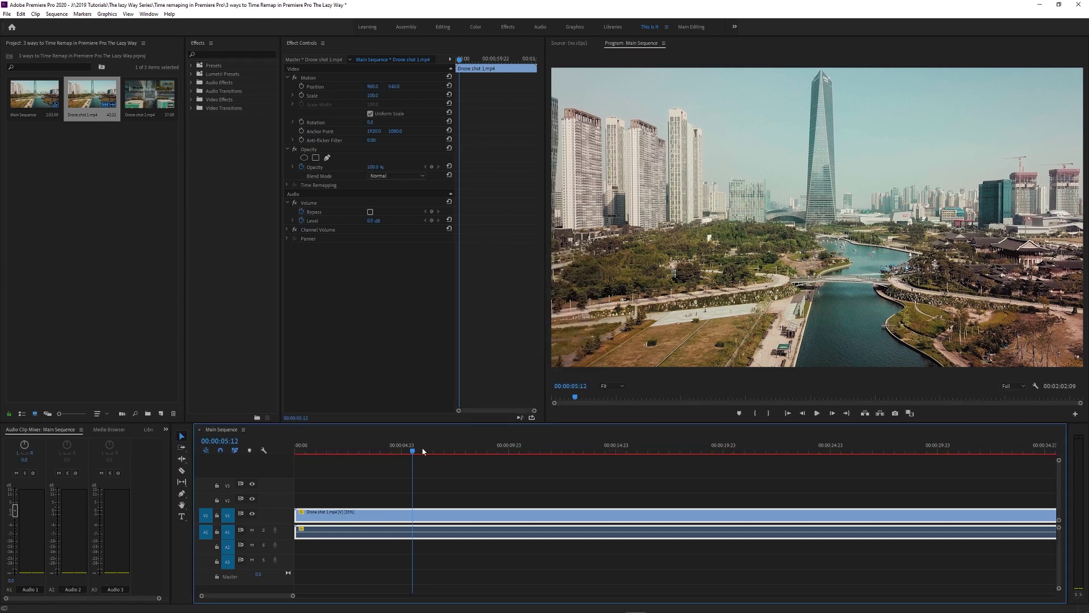
Play back the slowed Drone shot 1.mp4 clip from near its start to review the slow motion
{"action": "left_click", "coordinate": [359, 453]}
{"action": "key", "text": "minus"}
{"action": "key", "text": "space"}
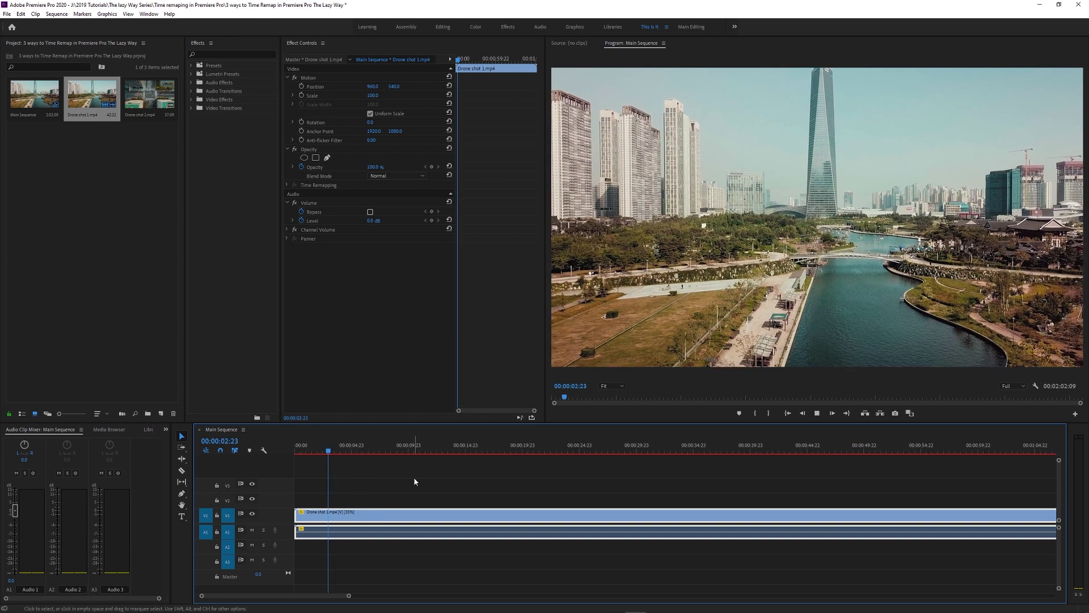
{"action": "key", "text": "space"}
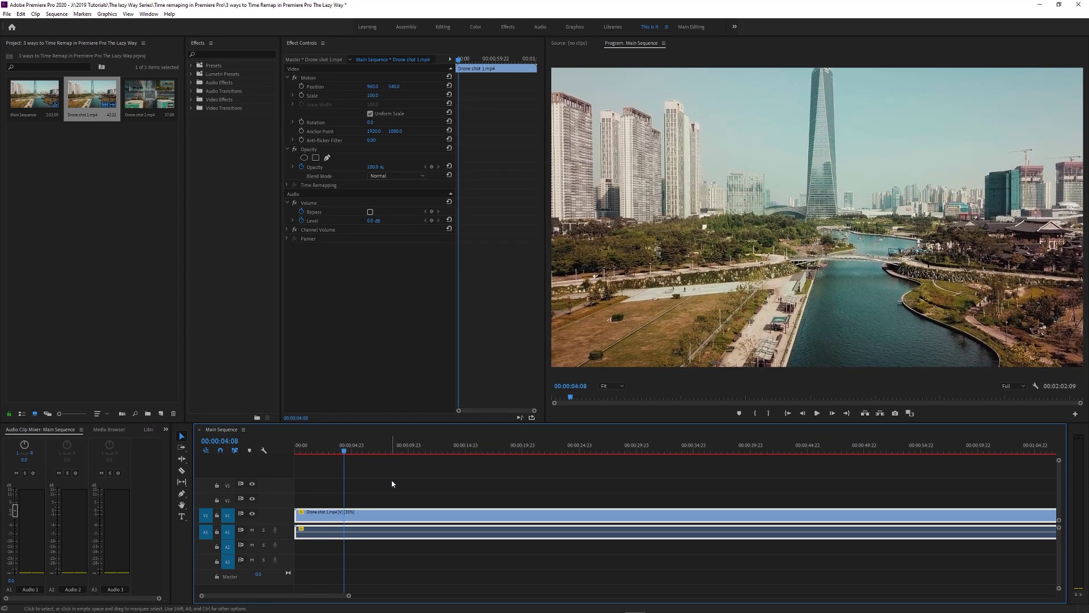
{"action": "key", "text": "space"}
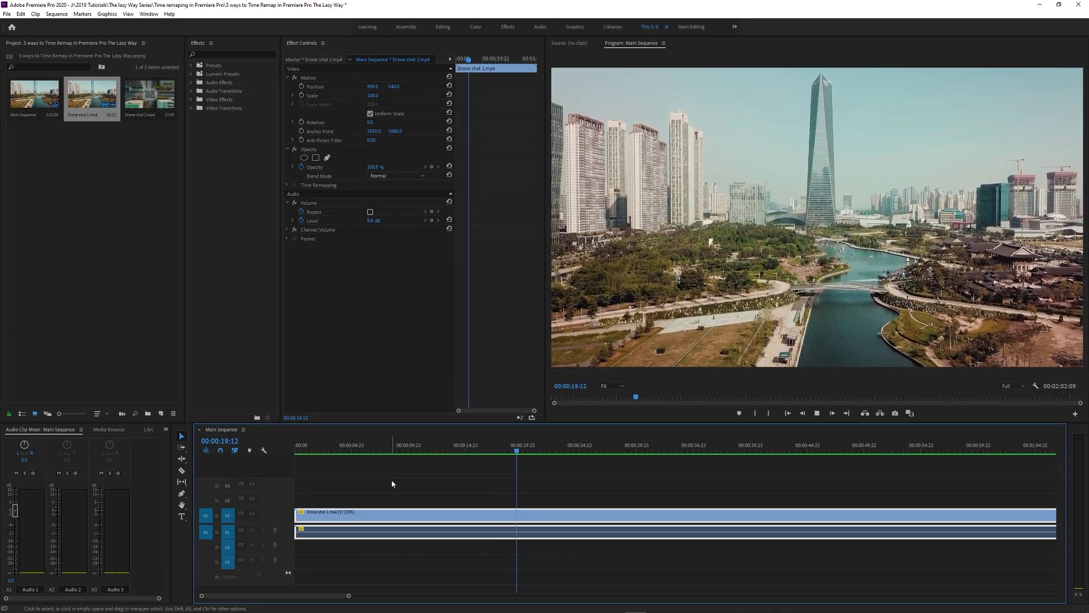
Try a speed of 50% for the Drone shot 1.mp4 clip in its Speed/Duration settings
{"action": "right_click", "coordinate": [578, 516]}
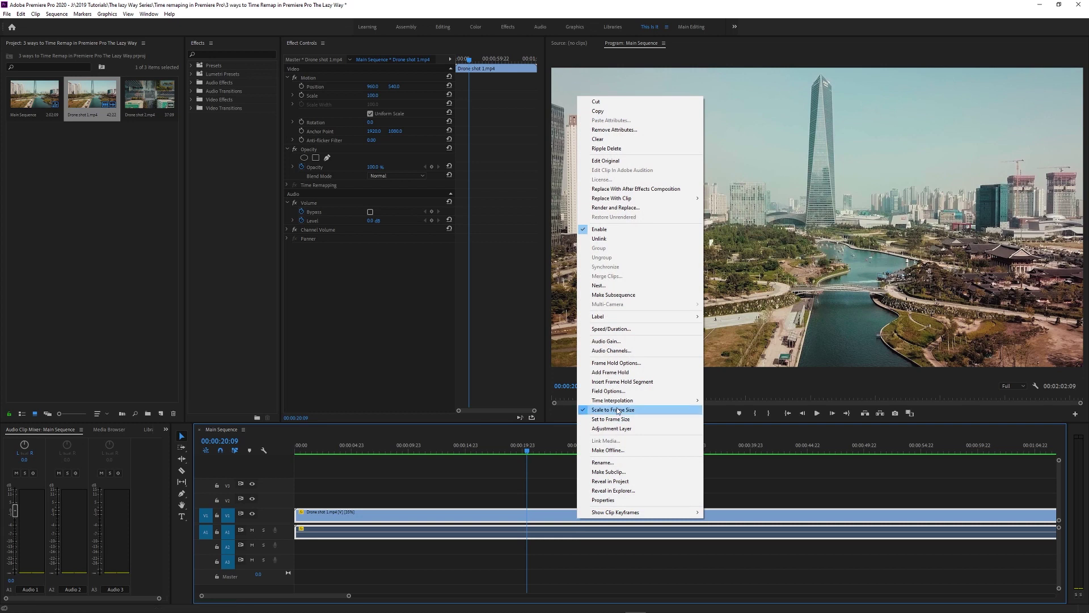
{"action": "left_click", "coordinate": [610, 328]}
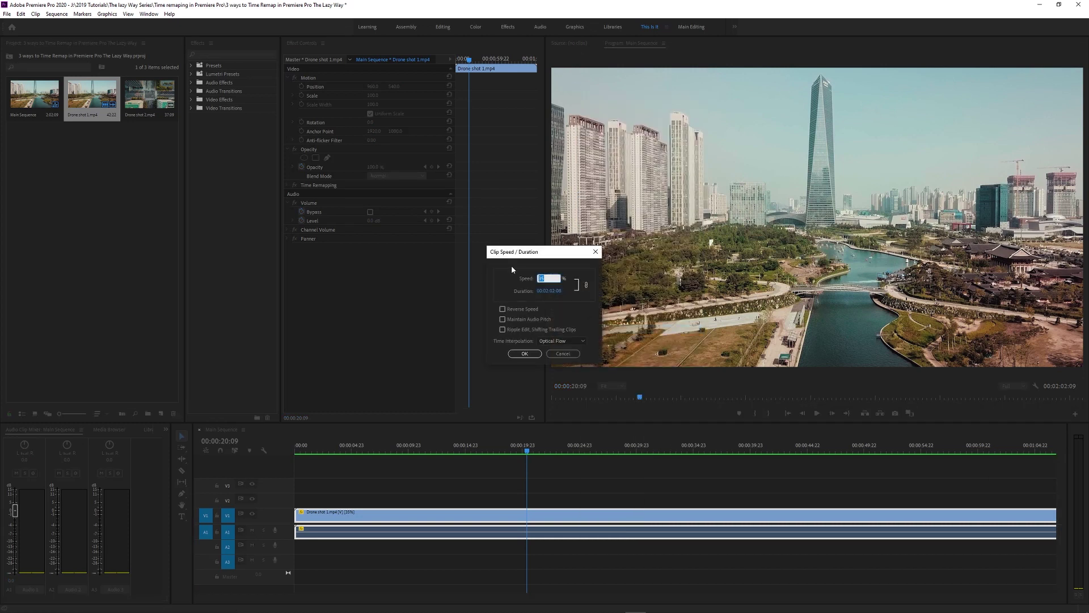
{"action": "type", "text": "50"}
{"action": "left_click", "coordinate": [541, 277]}
{"action": "key", "text": "Return"}
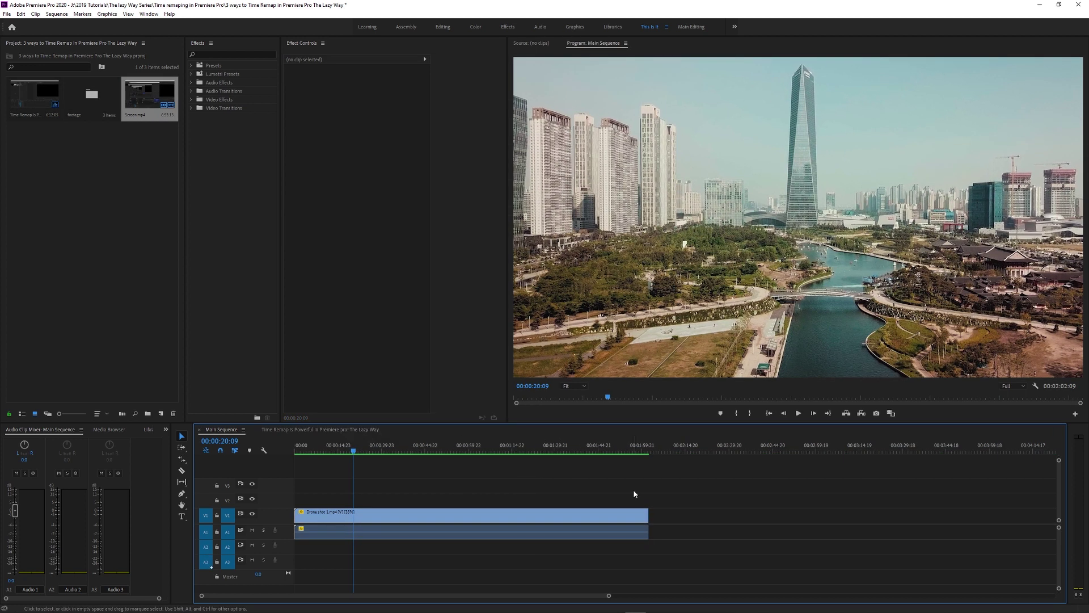
Shorten the Drone shot 1.mp4 clip to about 00:00:50:15 by pulling in its end with the Rate Stretch tool
{"action": "key", "text": "r"}
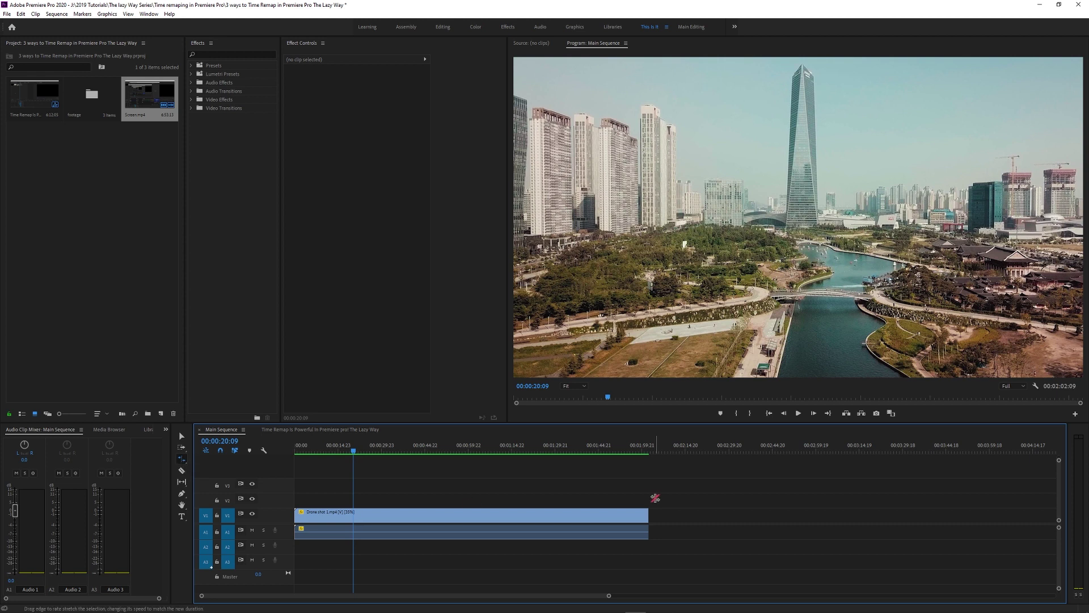
{"action": "left_click_drag", "start_coordinate": [647, 516], "coordinate": [440, 516]}
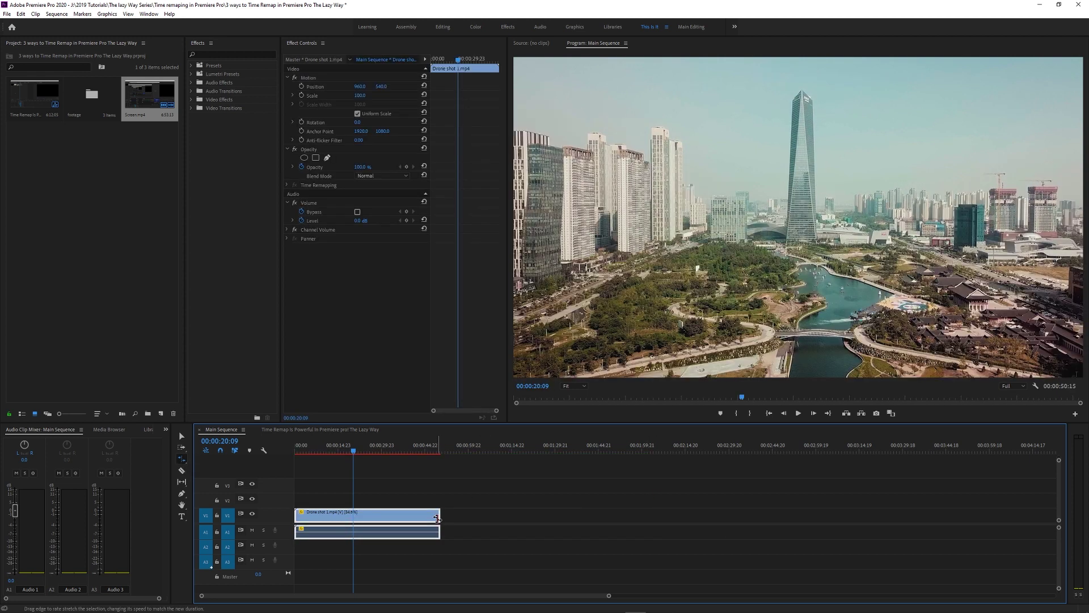